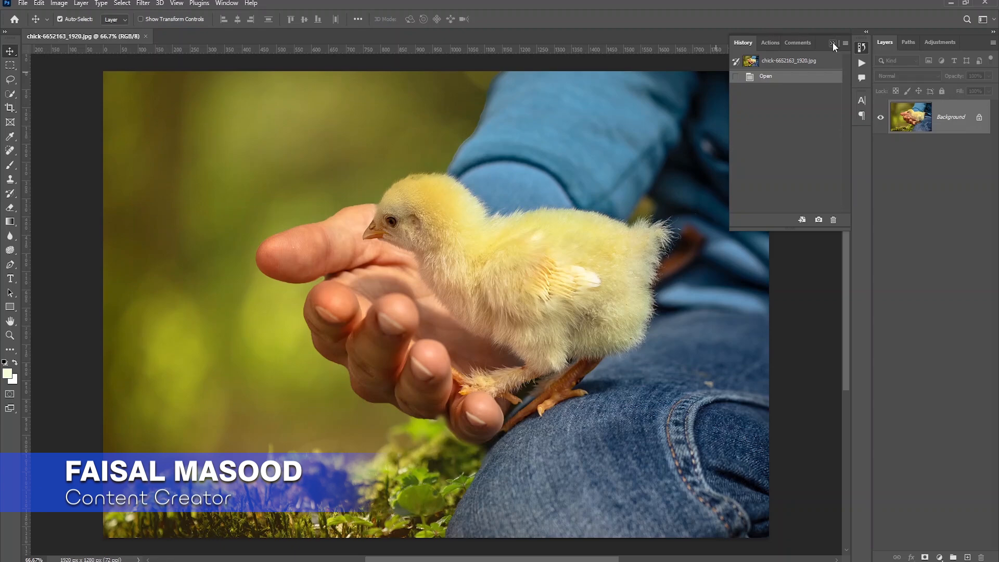
Open the Image Size settings for the chick photo and set the width to 400 pixels with the proportions linked
click(833, 43)
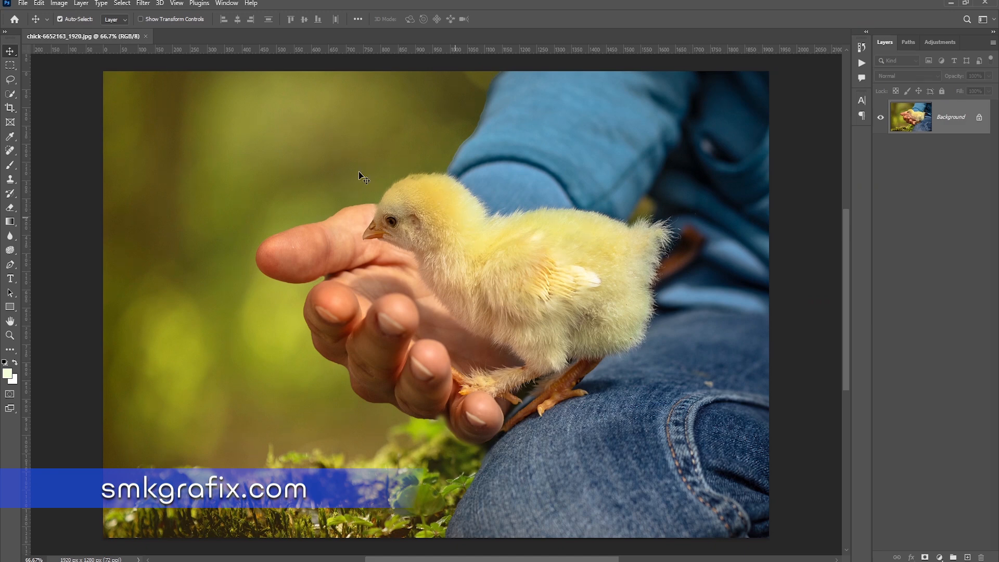
click(64, 4)
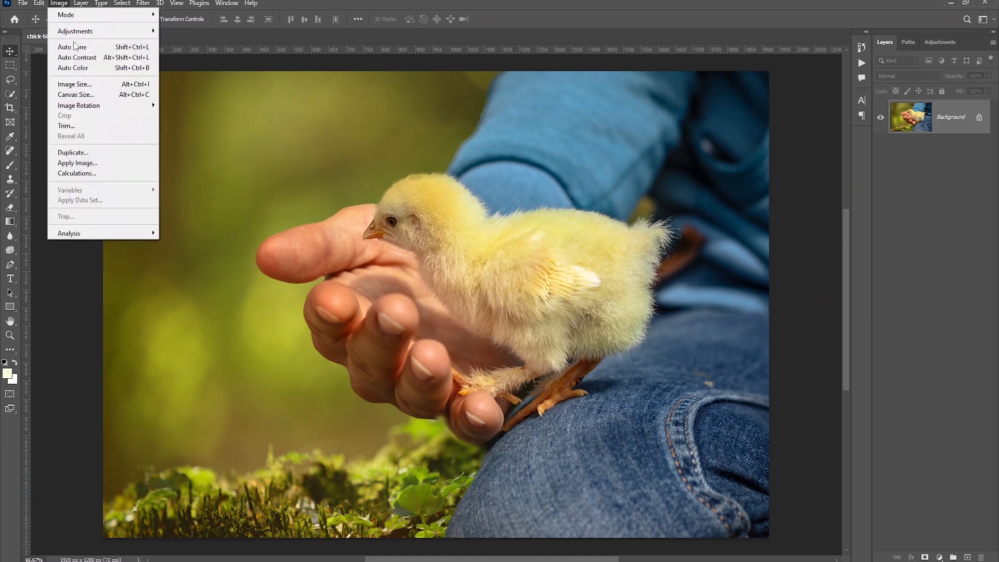
click(141, 86)
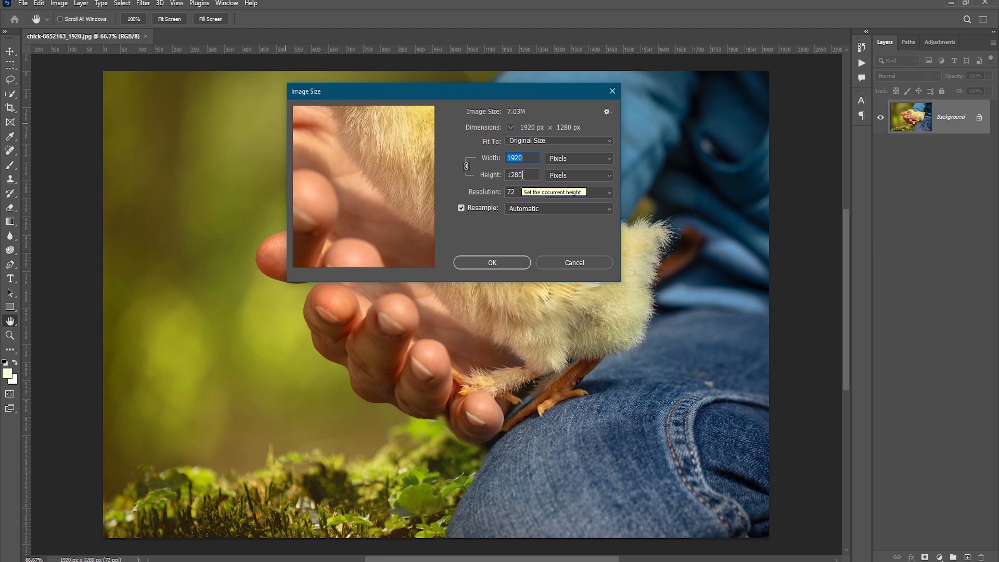
text(400)
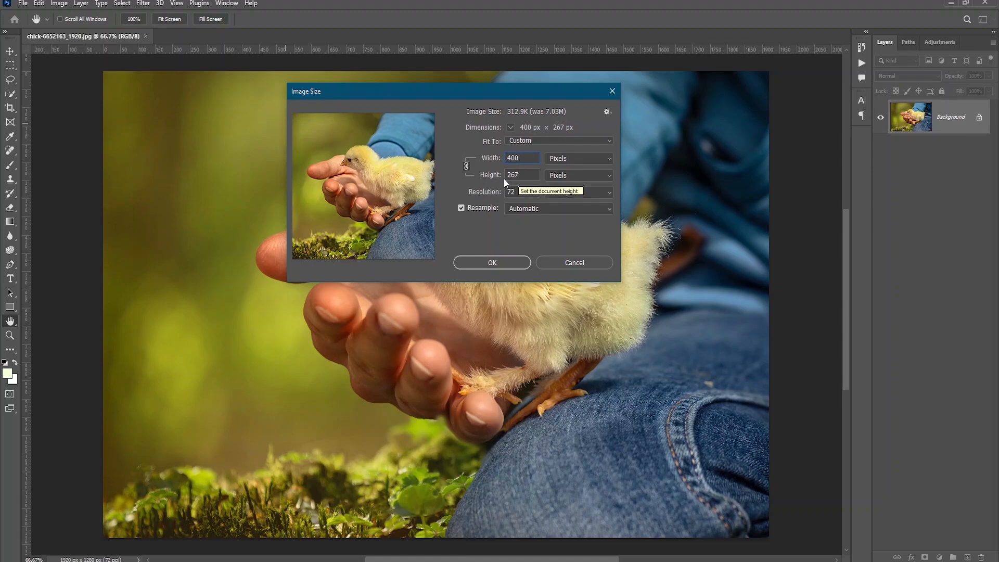
Unlink width from height, try a height of 500 pixels, and undo that height change
click(466, 166)
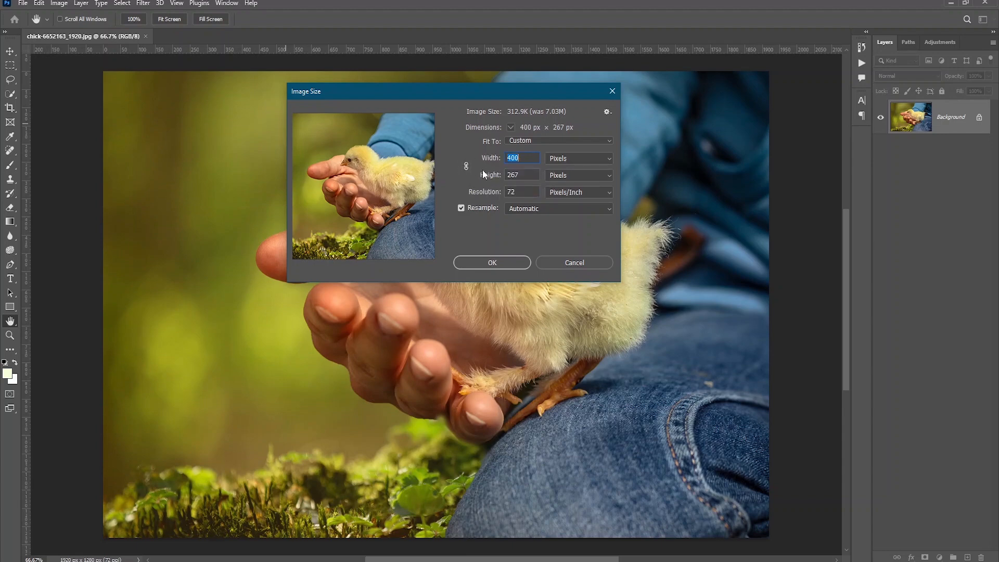
click(519, 177)
text(500)
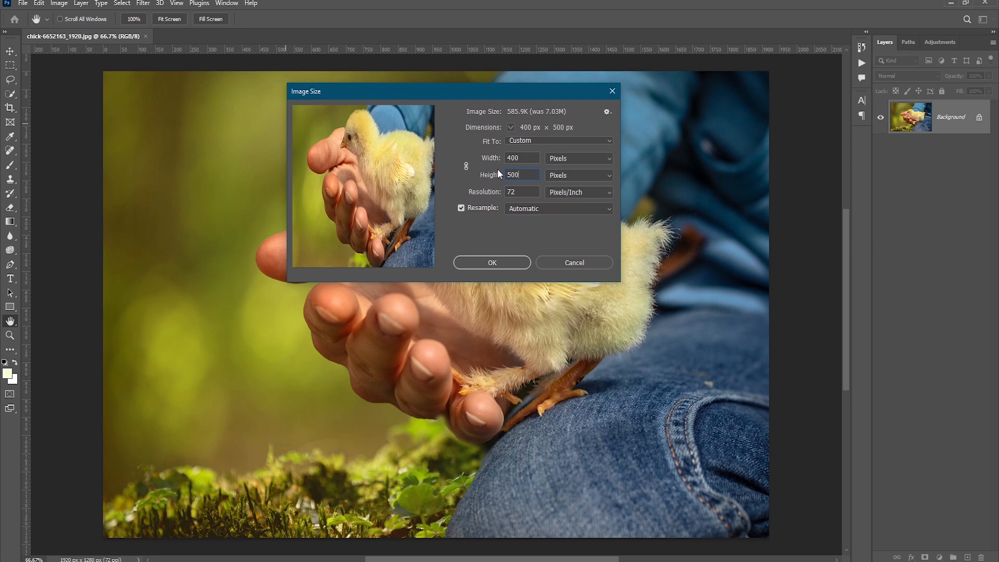
key(ctrl+z)
Fit the image to its Original Size and apply the Image Size settings
click(544, 145)
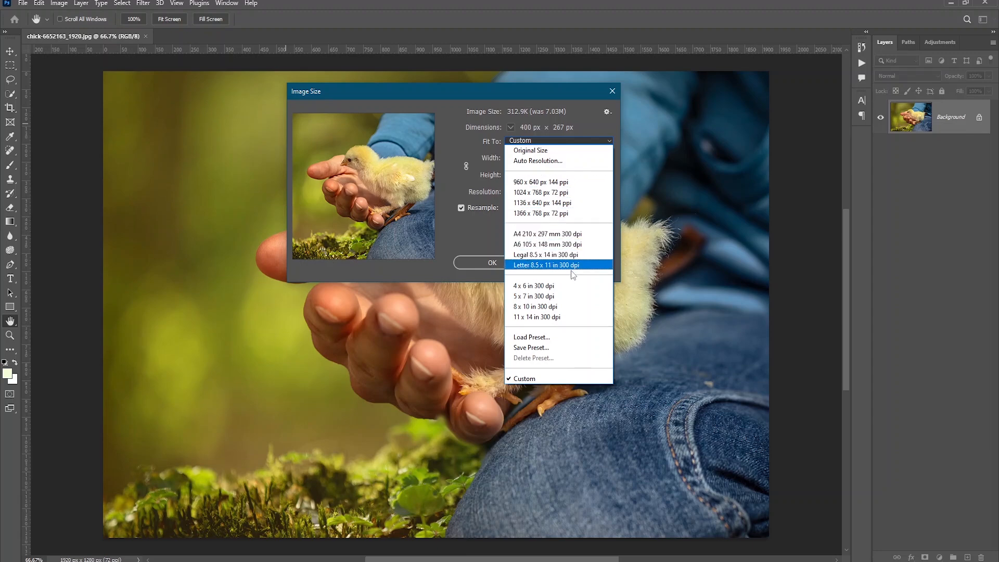
click(531, 150)
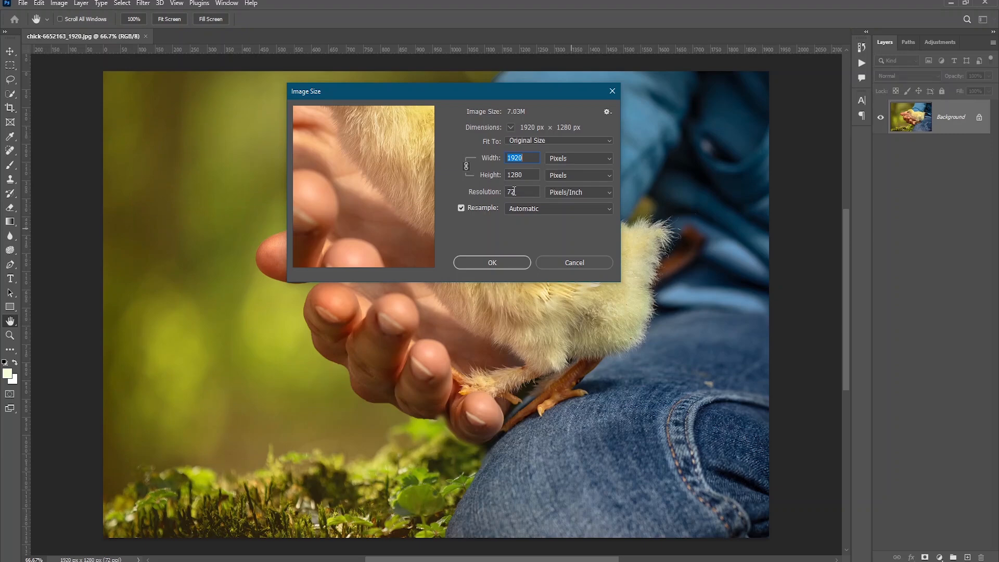
click(501, 266)
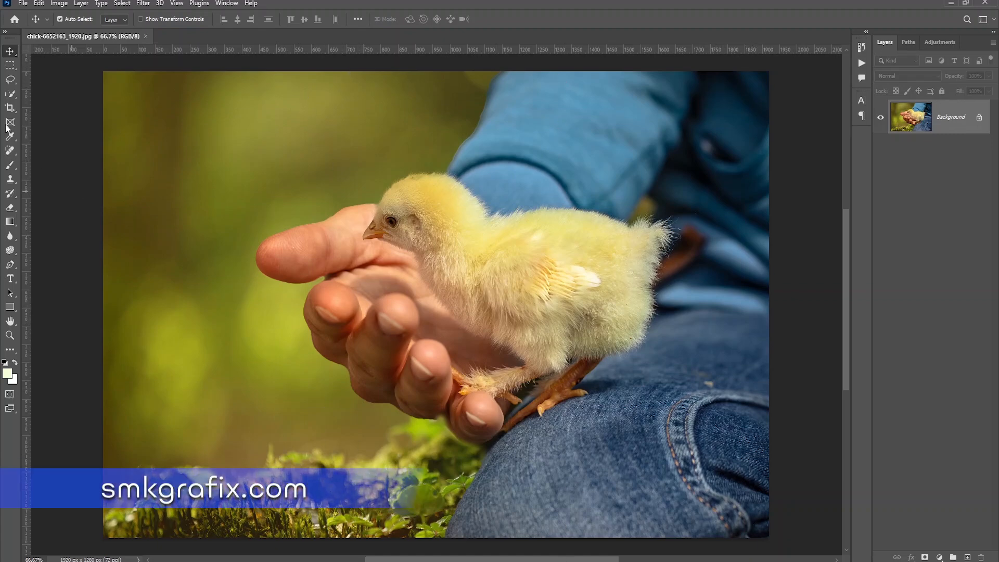
Try cropping the photo around the chick, first with the 1:1 square ratio and with the ratio cleared, and cancel the crop
click(10, 108)
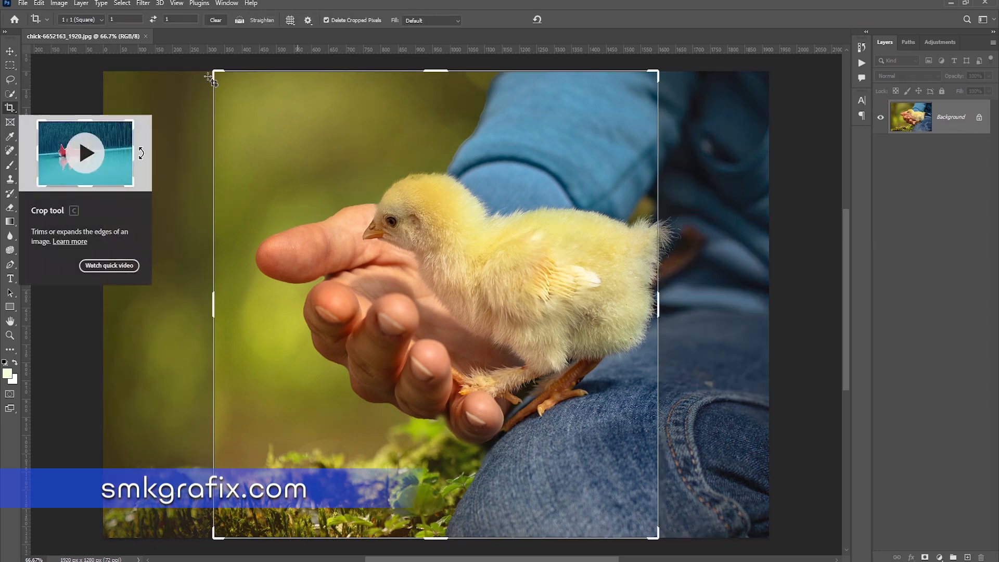
drag(210, 77, 320, 103)
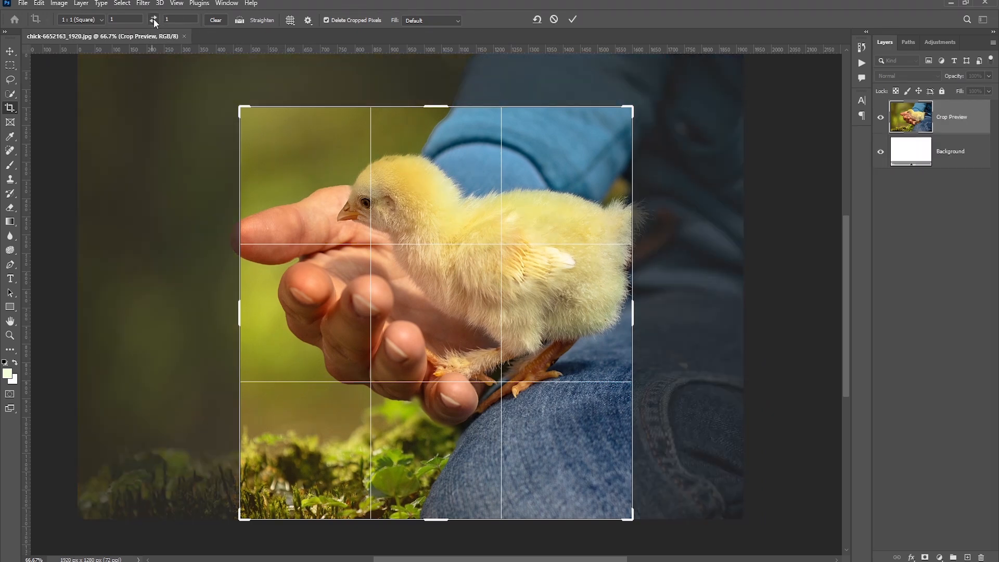
click(211, 20)
drag(241, 107, 334, 110)
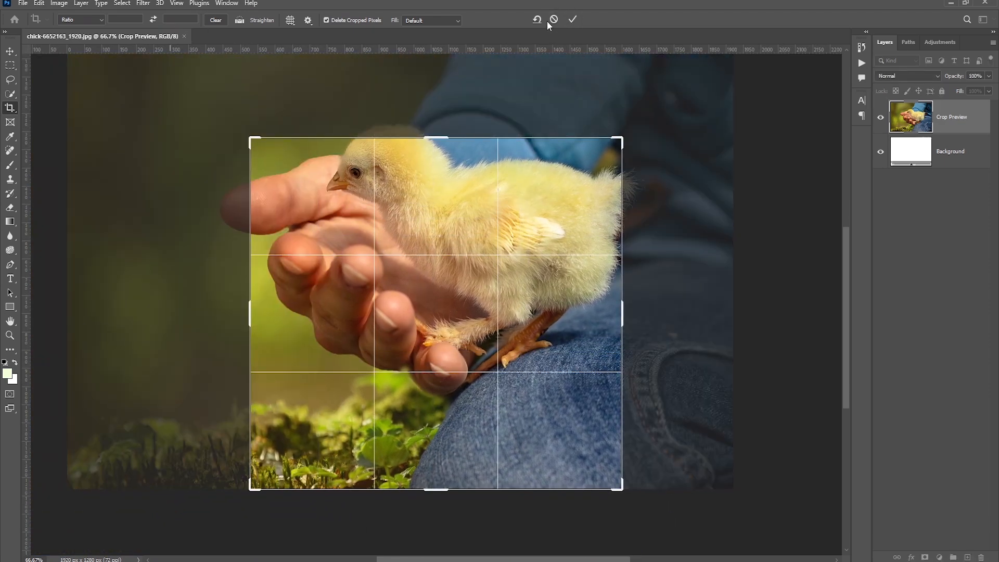
click(559, 20)
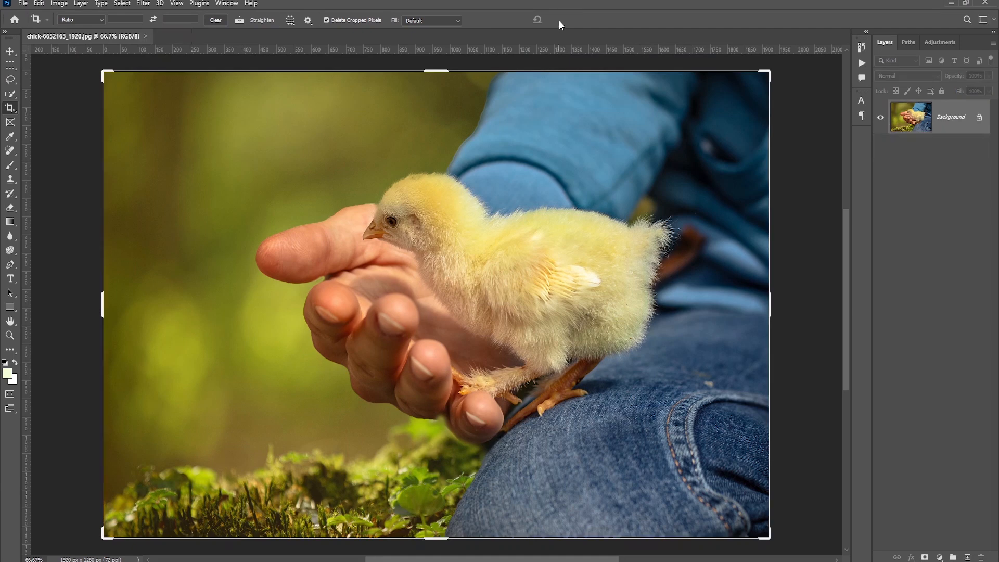
Crop the photo to a 9:16 portrait ratio framing the hand and the chick's head
click(87, 23)
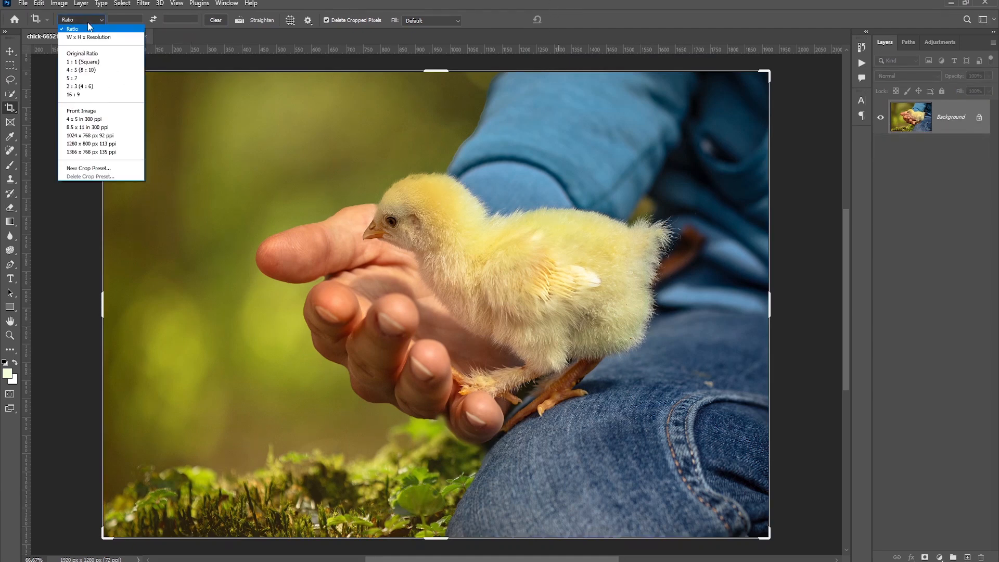
click(82, 95)
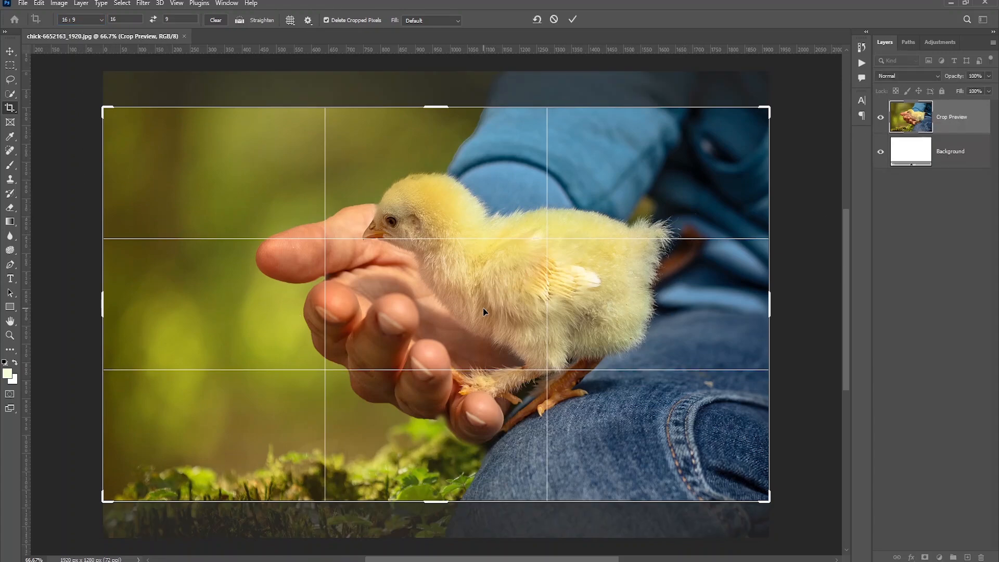
text(9)
click(167, 19)
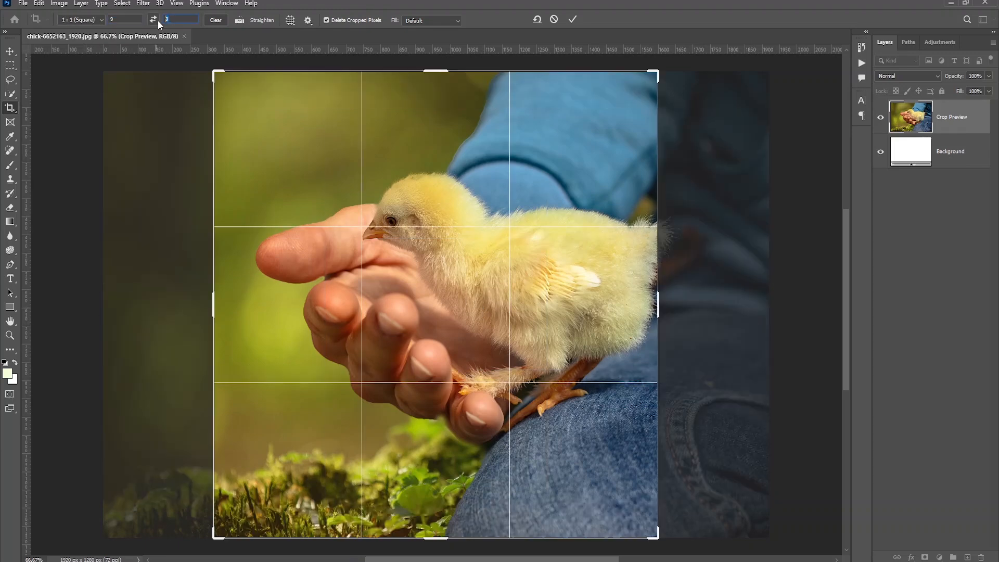
text(16)
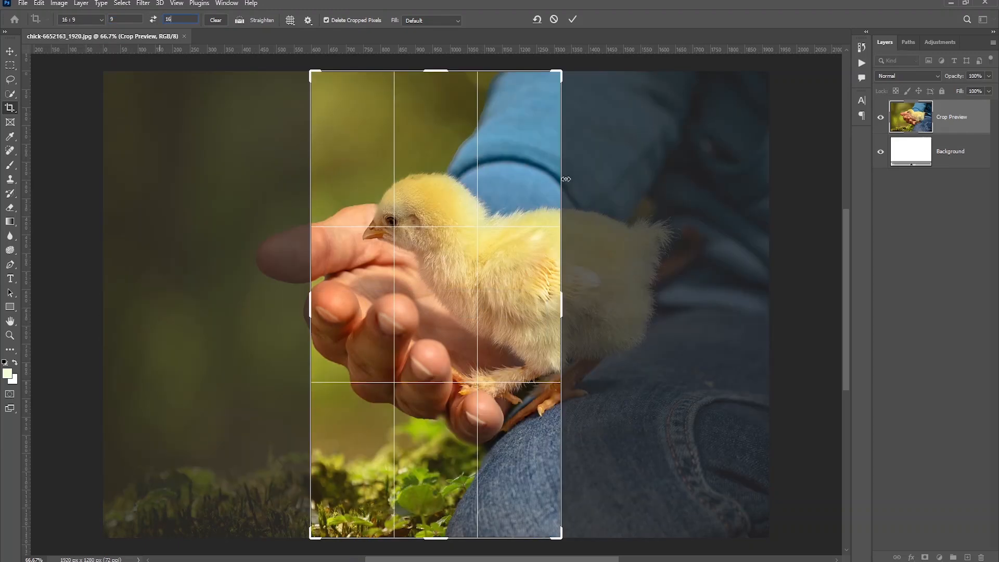
mouse_move(488, 200)
mouse_down()
mouse_move(475, 200)
mouse_move(495, 198)
mouse_up()
click(573, 19)
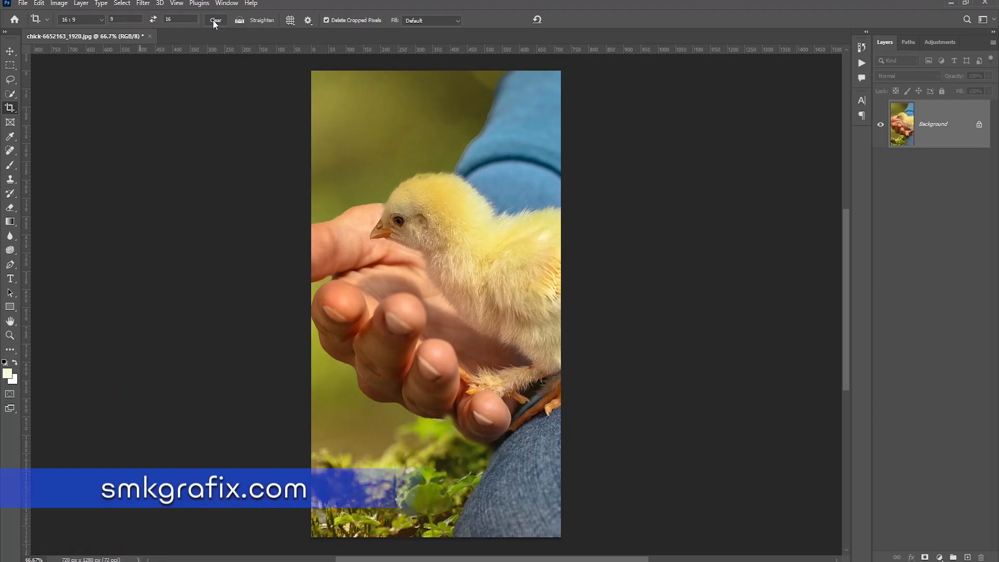
click(102, 20)
Browse the new-document preset categories and create a document from the iPhone X mobile preset, 1125 x 2436 px at 72 ppi
click(23, 4)
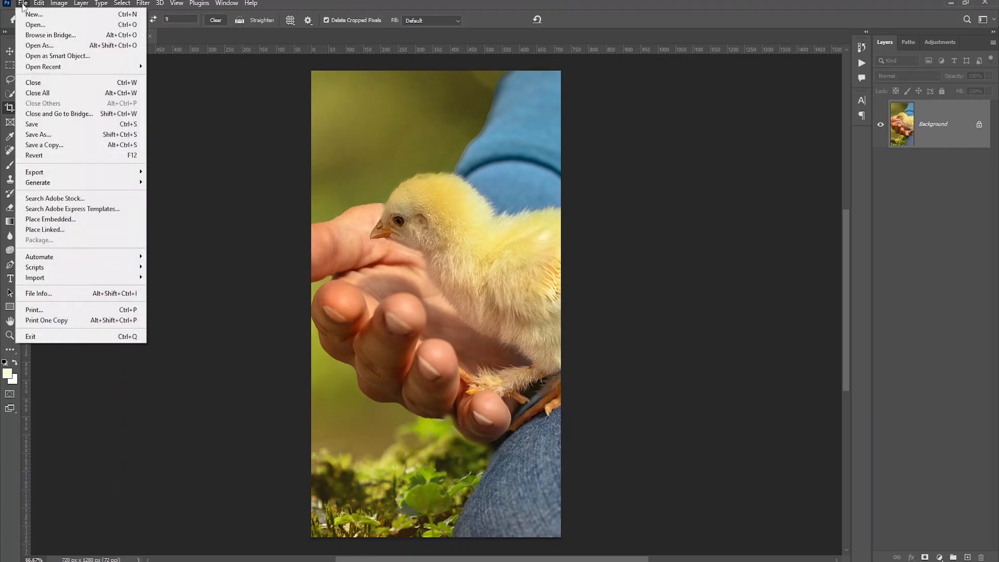
click(31, 14)
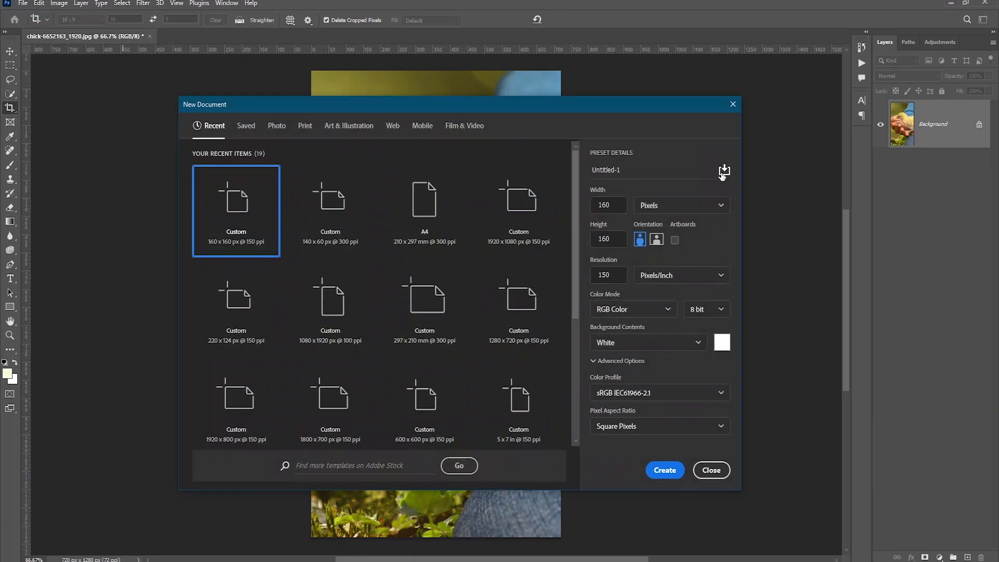
click(277, 130)
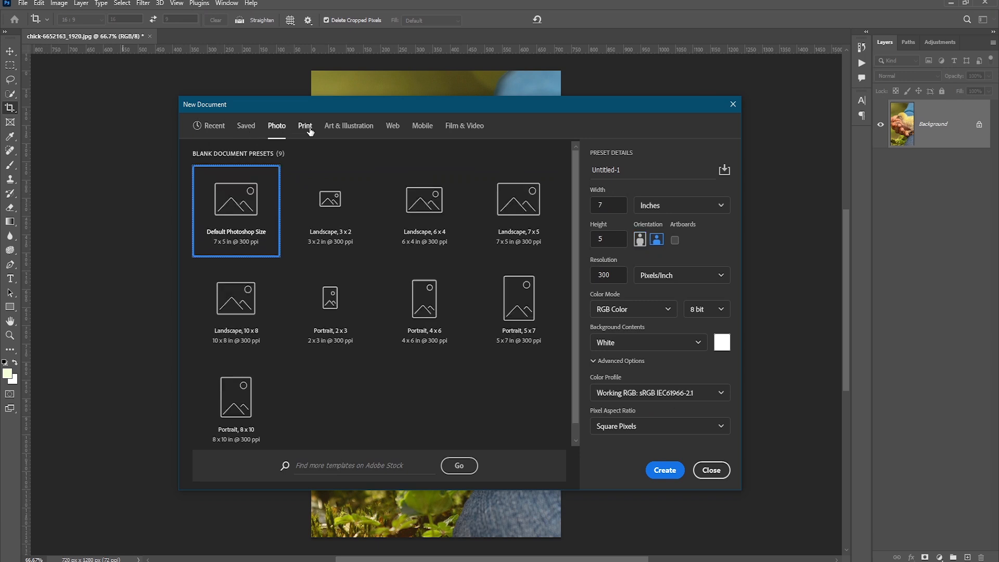
click(307, 130)
click(348, 127)
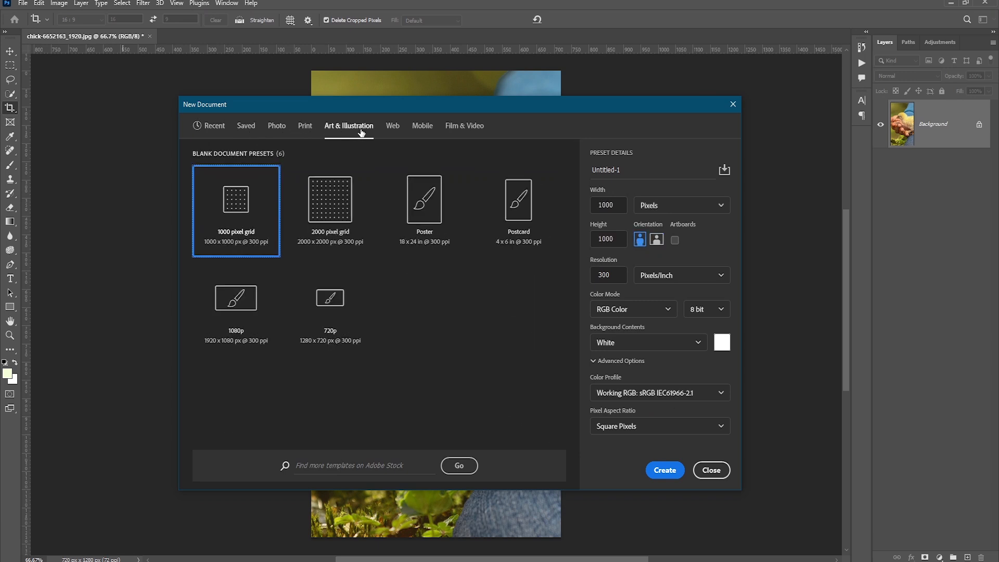
click(392, 130)
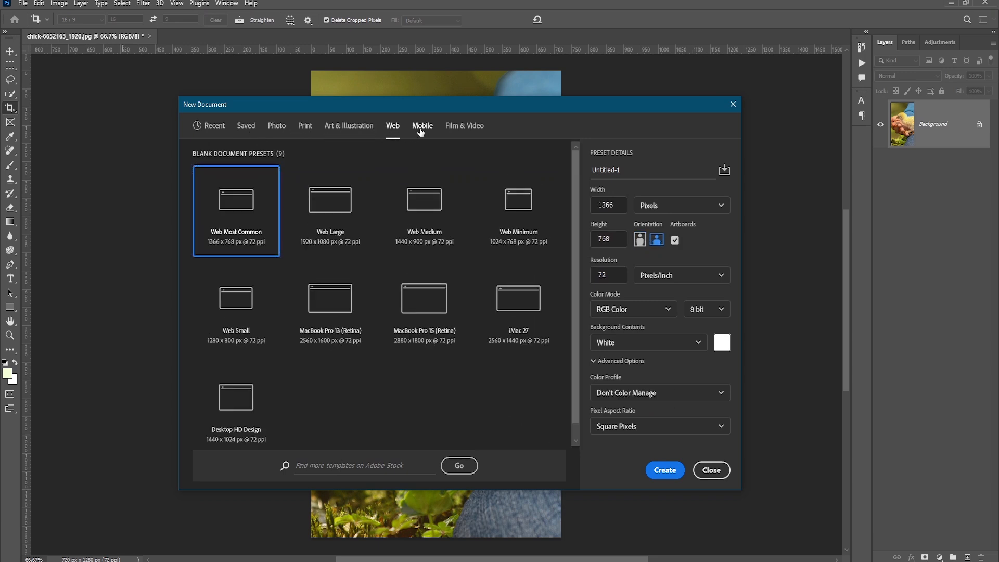
click(421, 132)
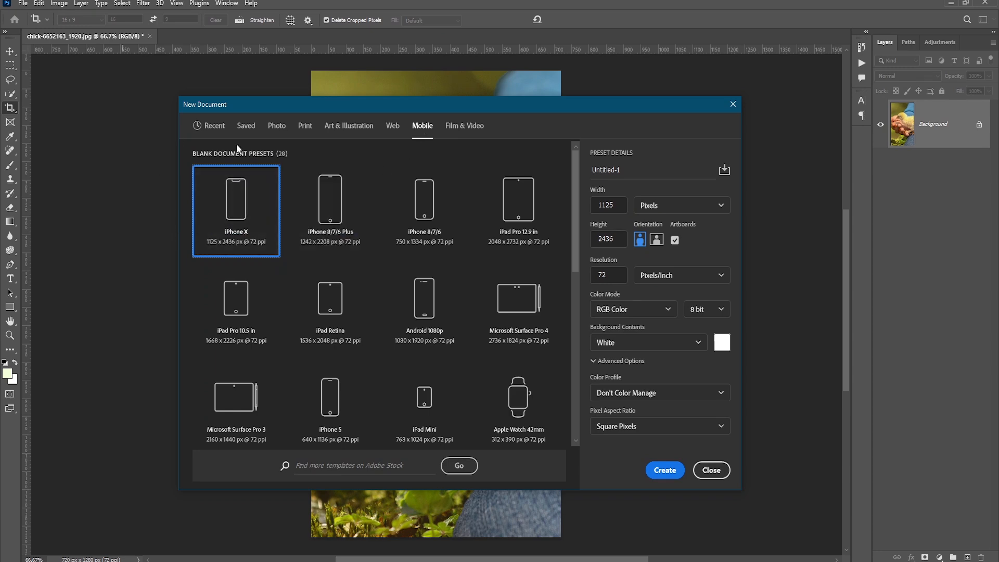
click(665, 470)
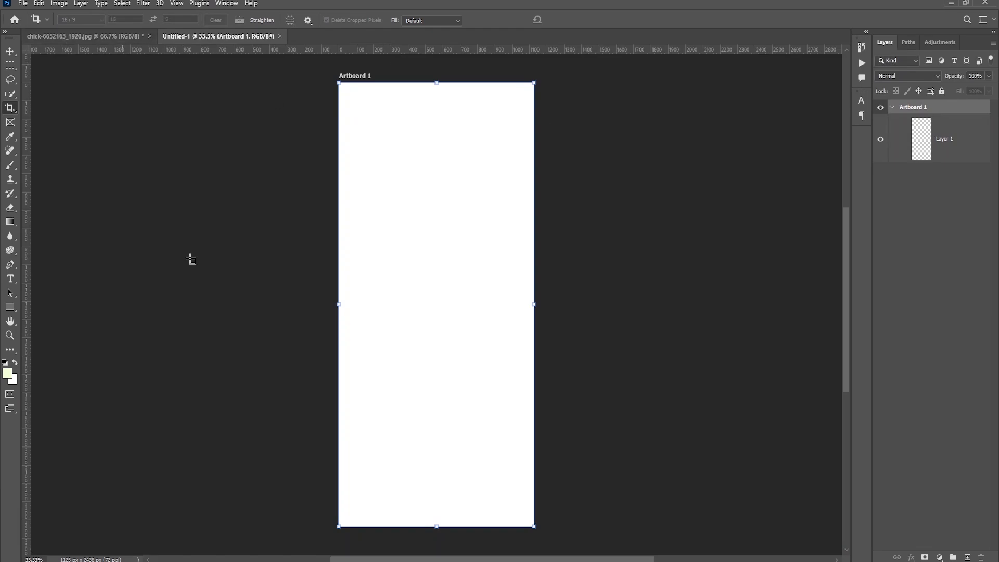
Place the ai-generated-8327632_1920 chick image on the artboard, enlarged and positioned so that it fills the whole artboard
key(alt+Tab)
drag(237, 102, 516, 338)
drag(534, 247, 812, 52)
drag(408, 223, 382, 221)
click(517, 19)
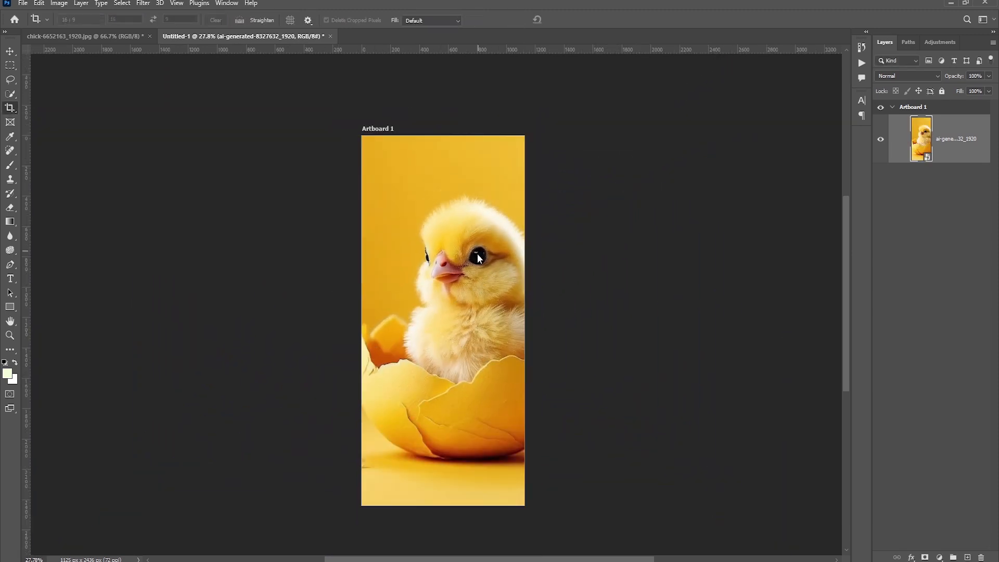
Open the Export As settings for the artboard document
click(23, 4)
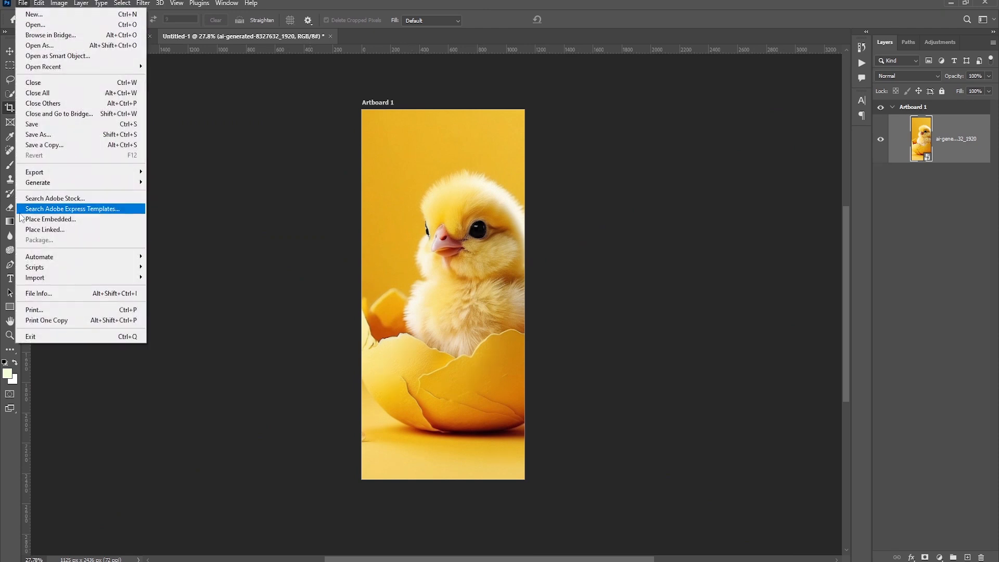
mouse_move(43, 172)
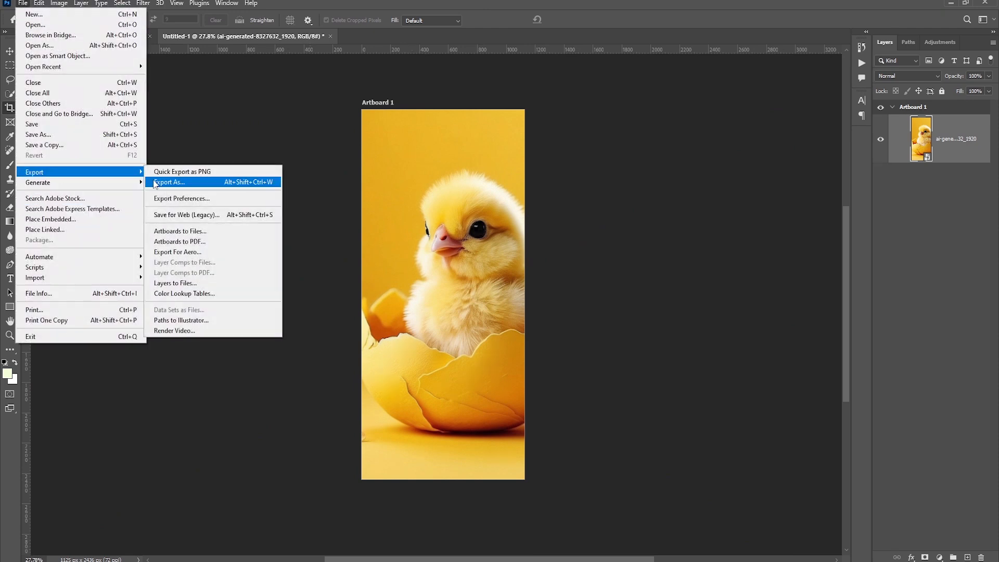
click(180, 183)
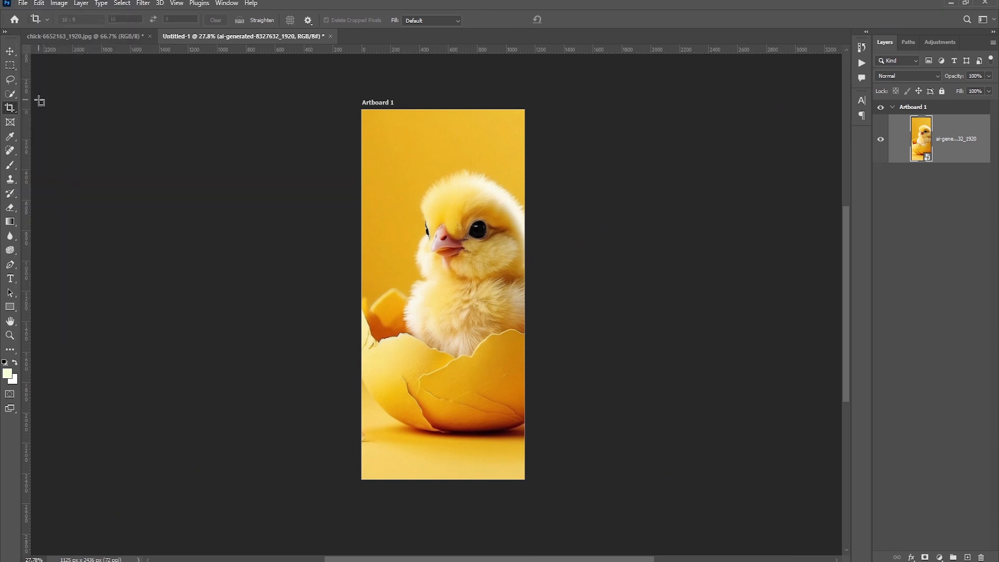